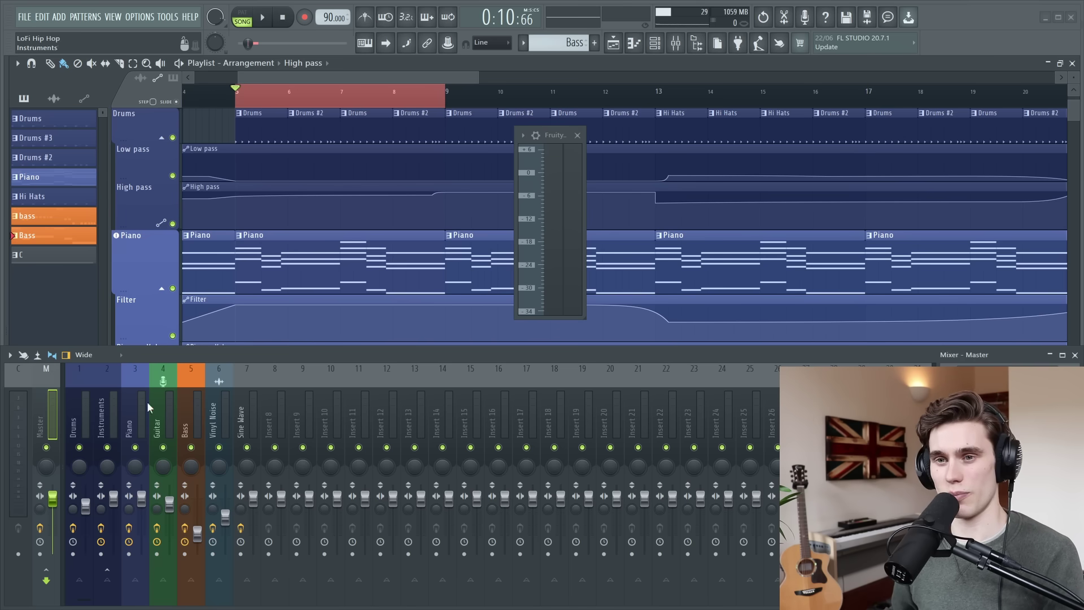
left_click(994, 402)
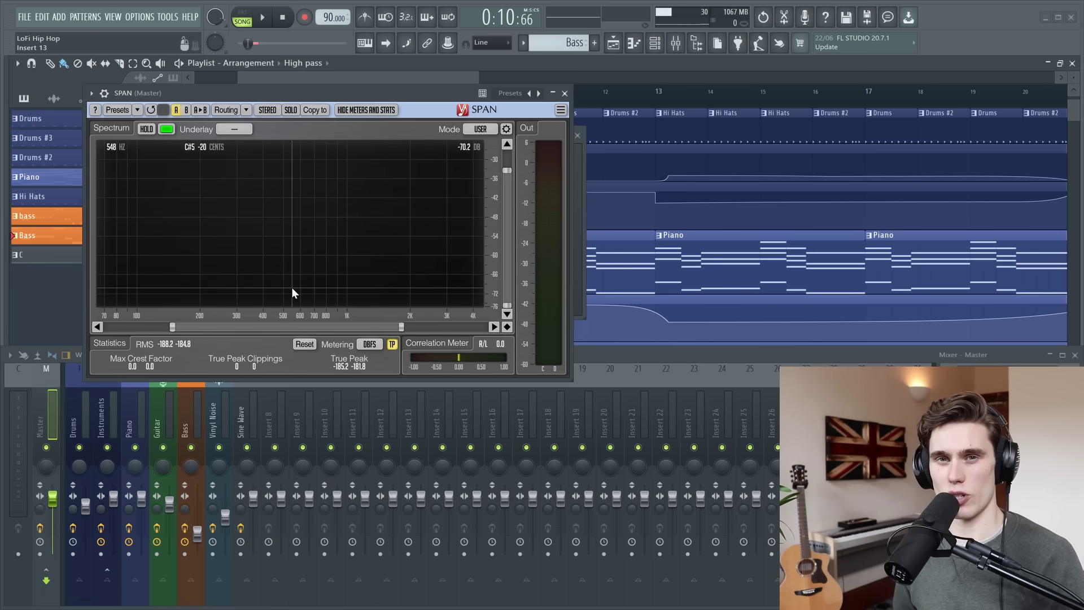
left_click(565, 94)
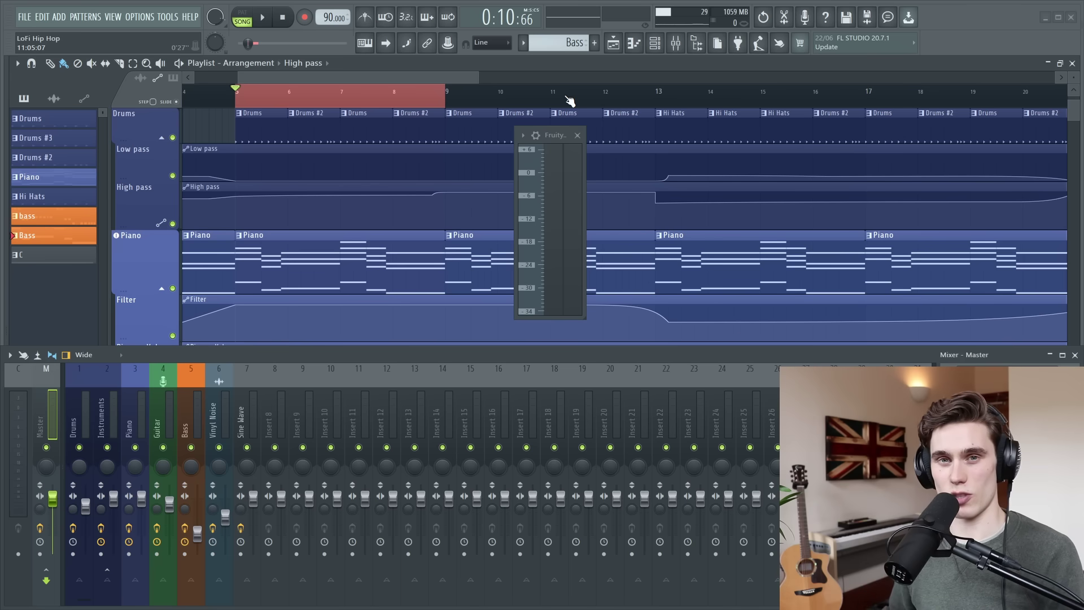
Play the beat from the Drums insert, solo Drums, and bring up its Ozone 9 Exciter
left_click(520, 118)
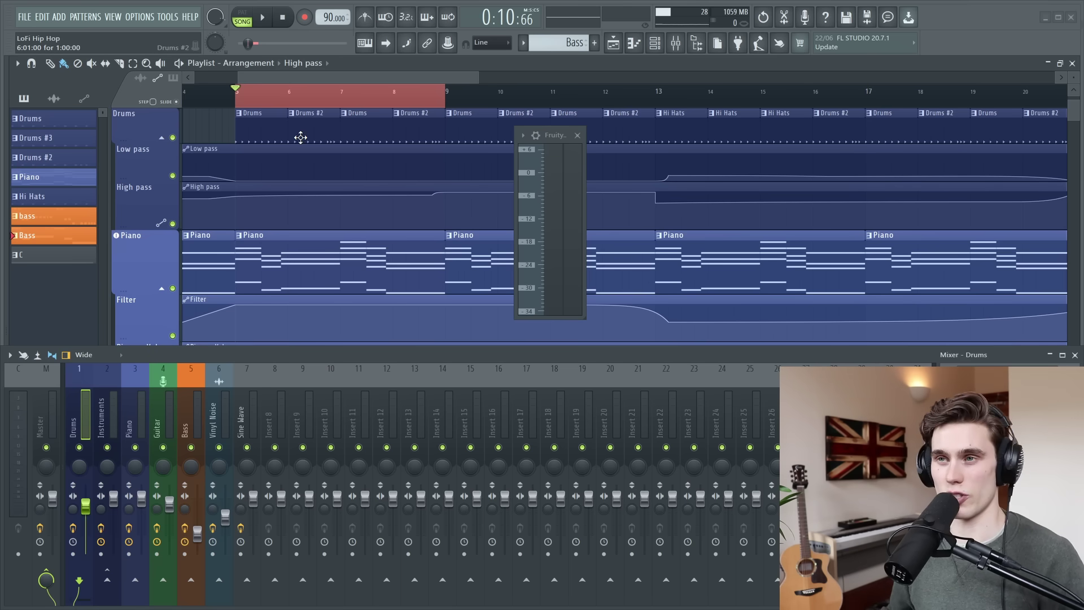
key("space")
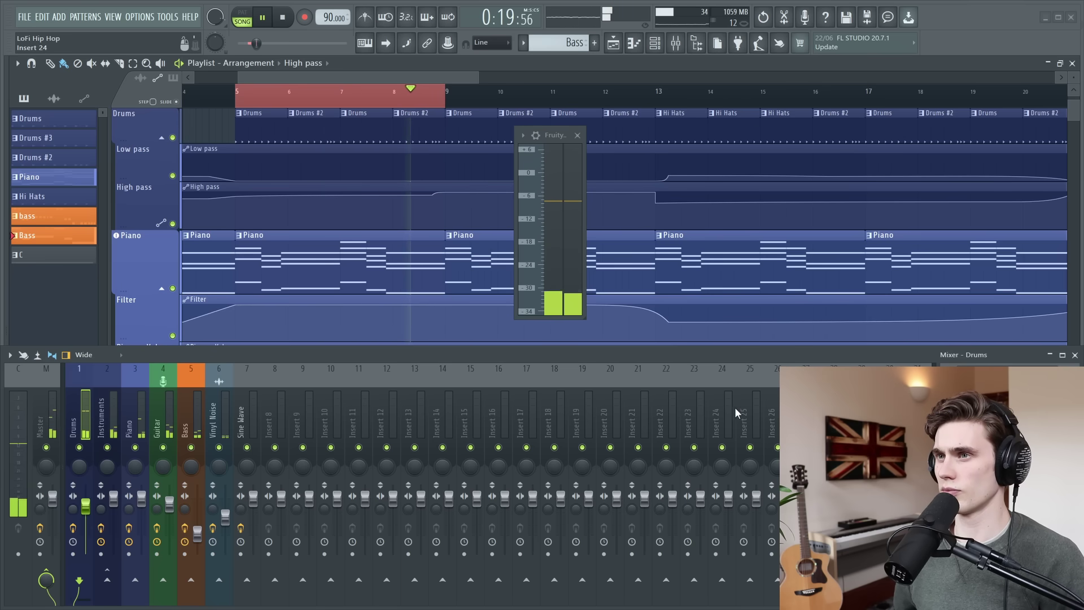
key("space")
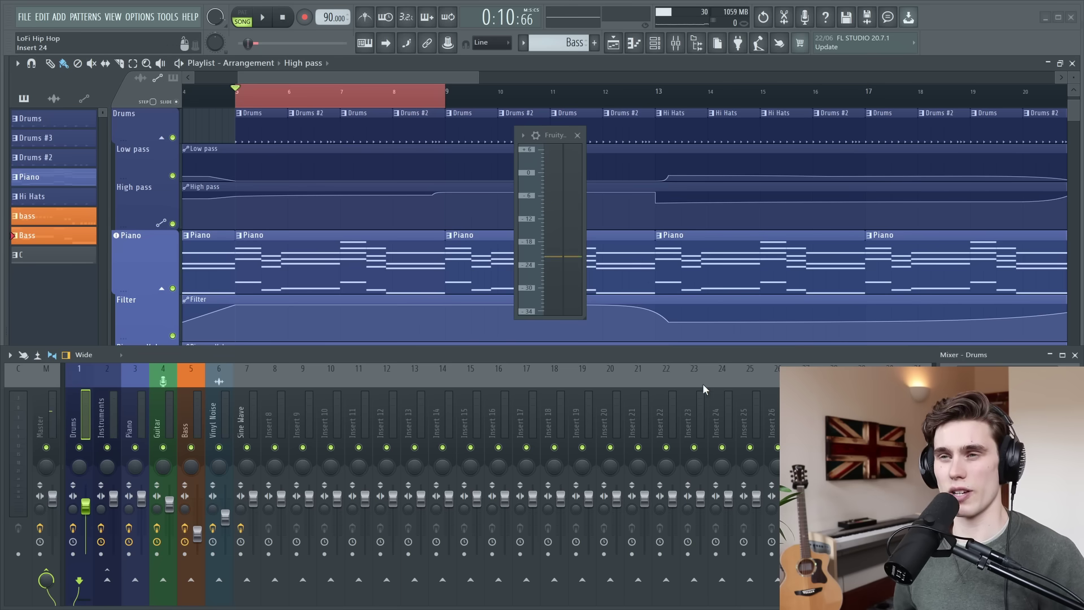
right_click(173, 138)
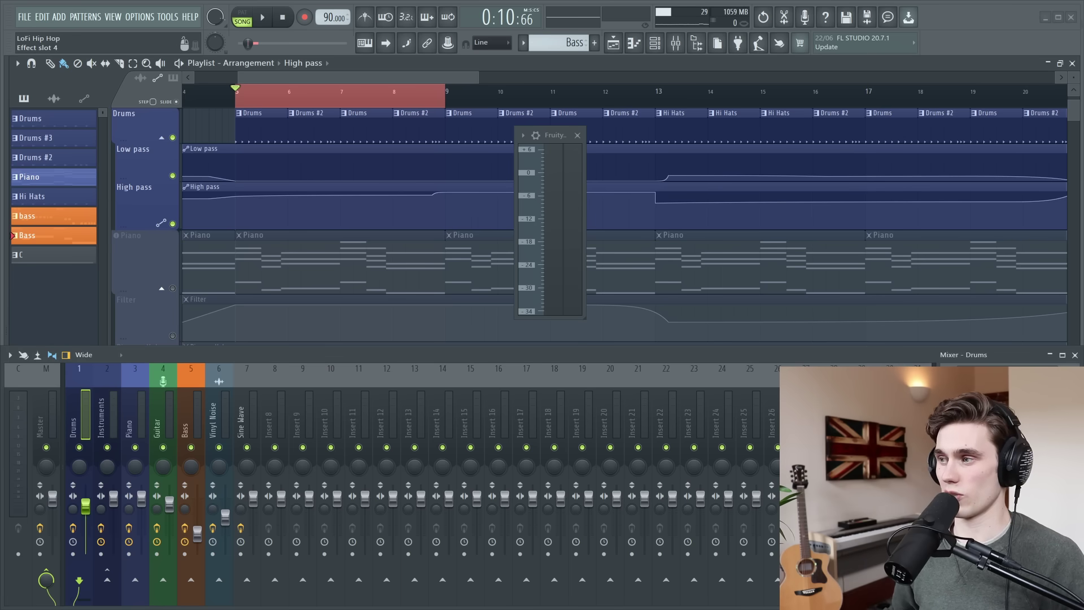
left_click_drag(686, 125, 689, 74)
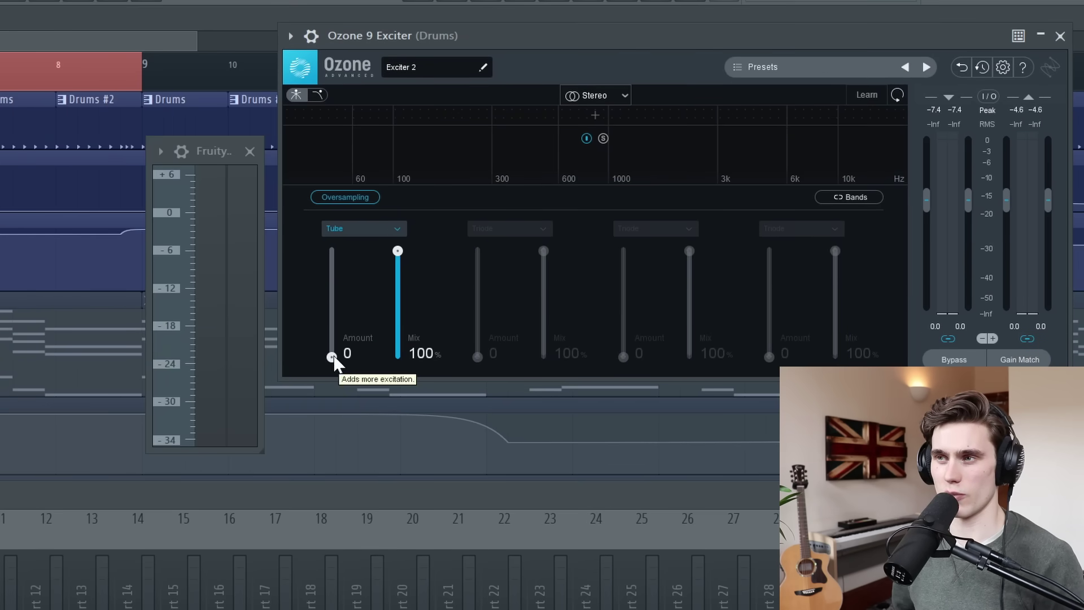
Audition the Drums' Tube saturation Amount during playback, then reset it to 0
mouse_move(328, 359)
left_mouse_down()
mouse_move(351, 299)
mouse_move(355, 371)
mouse_move(356, 271)
mouse_move(359, 369)
mouse_move(333, 347)
mouse_move(334, 305)
mouse_move(333, 368)
left_mouse_up()
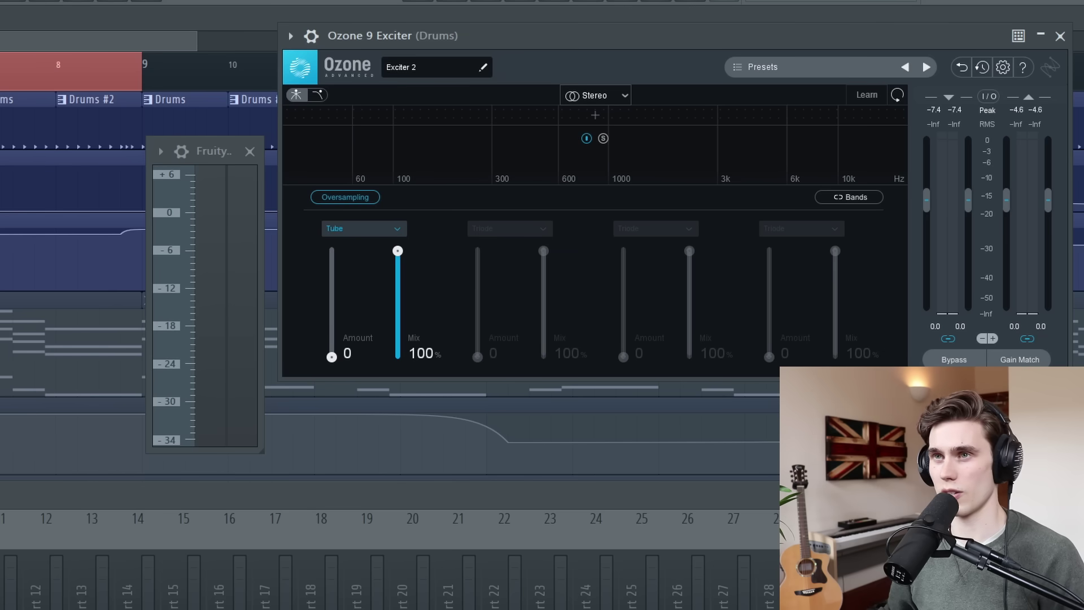
key("space")
left_click_drag(340, 351, 333, 320)
key("space")
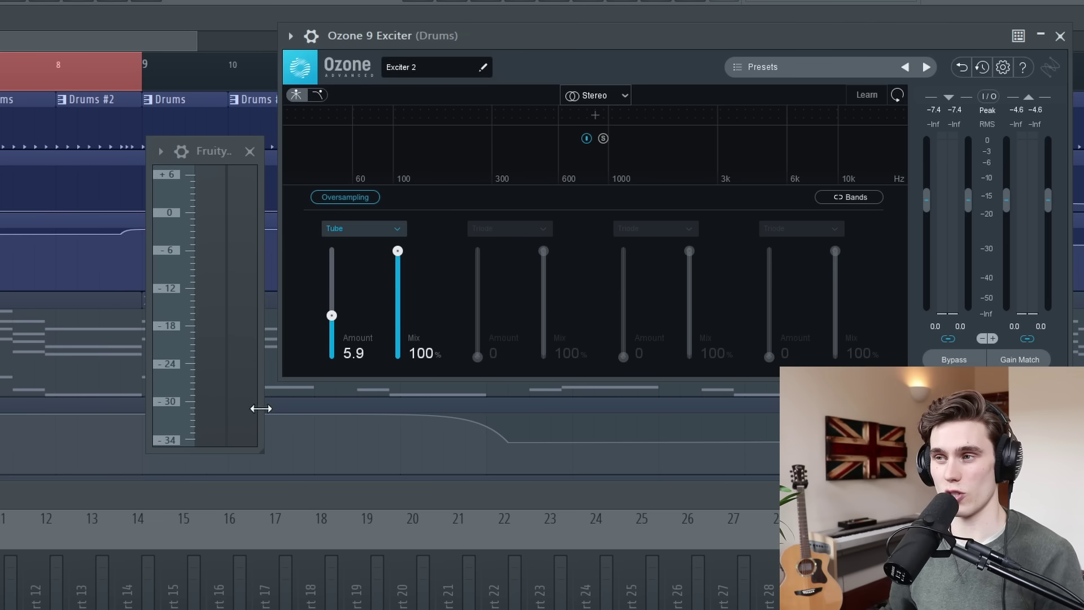
left_click_drag(331, 315, 331, 370)
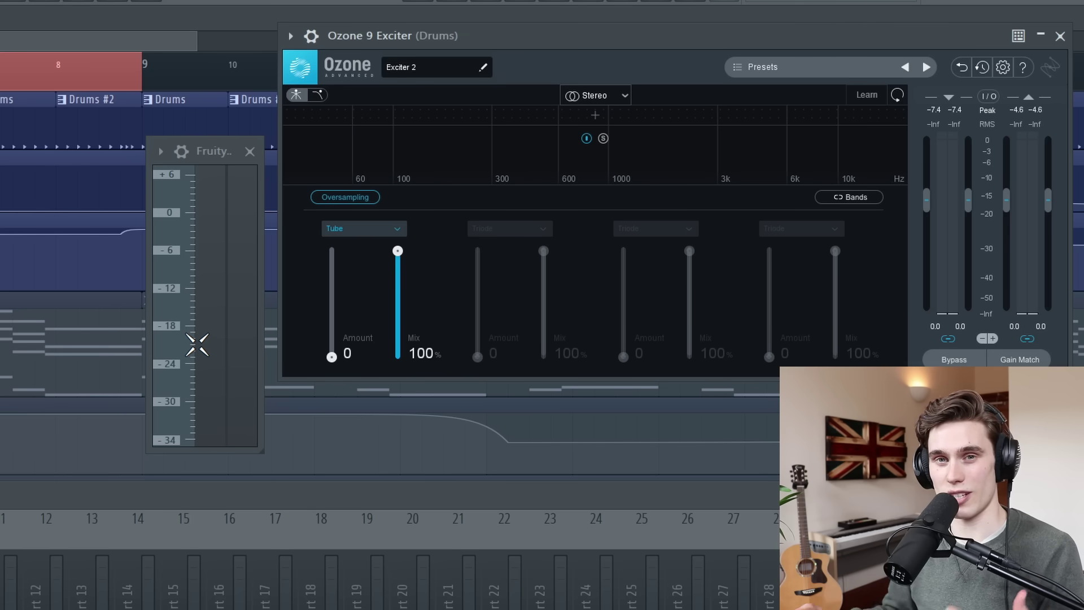
Raise the Tube Amount to about 13.9 and lower the Tube Mix to about 90.8%
left_click_drag(332, 356, 365, 283)
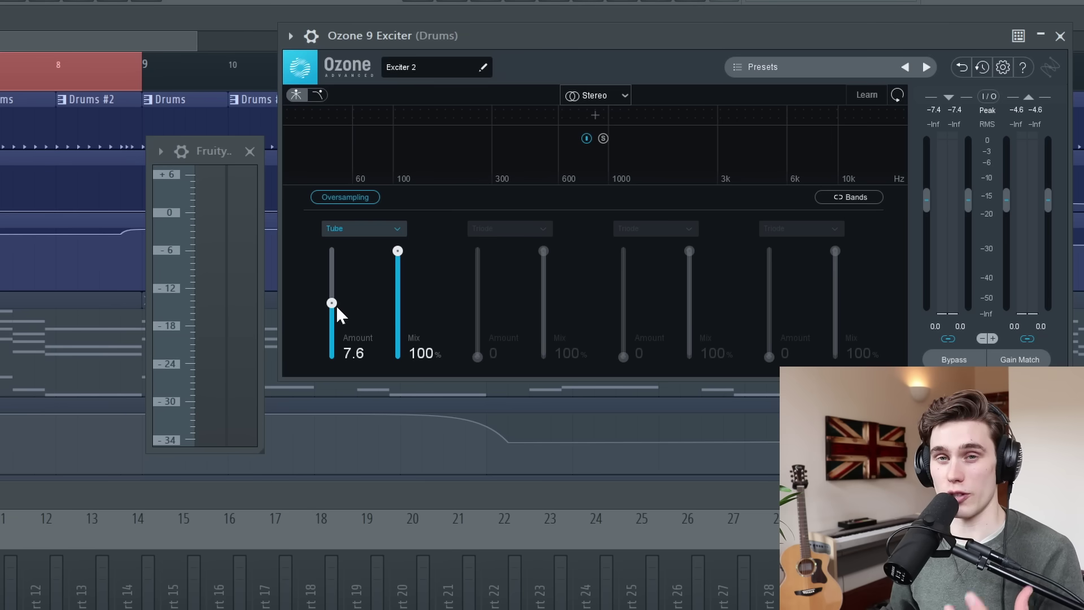
mouse_move(337, 304)
left_mouse_down()
mouse_move(334, 267)
mouse_move(337, 284)
left_mouse_up()
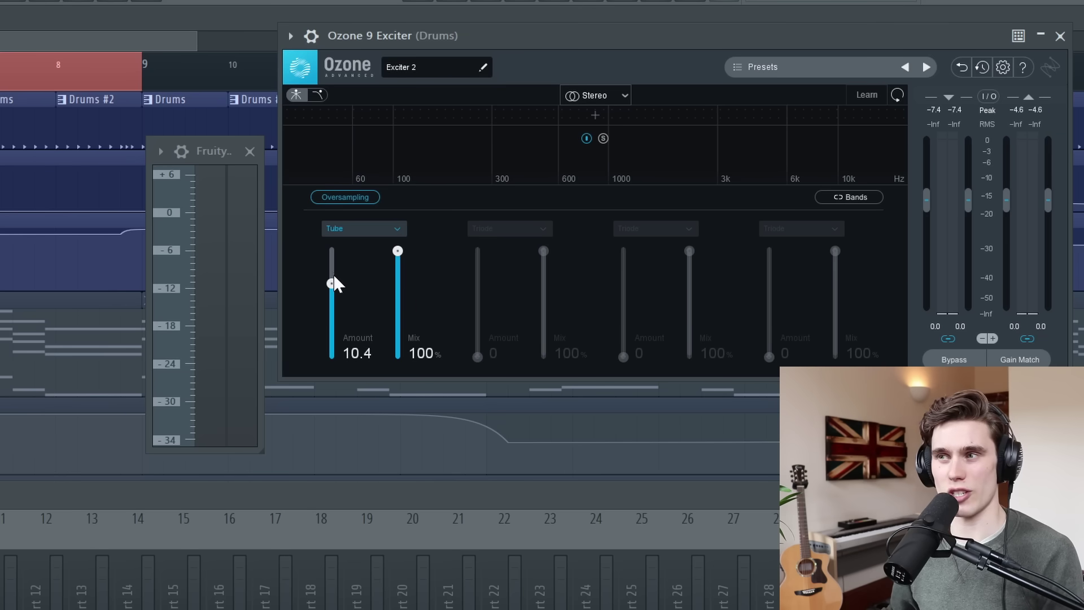
left_click_drag(332, 285, 338, 277)
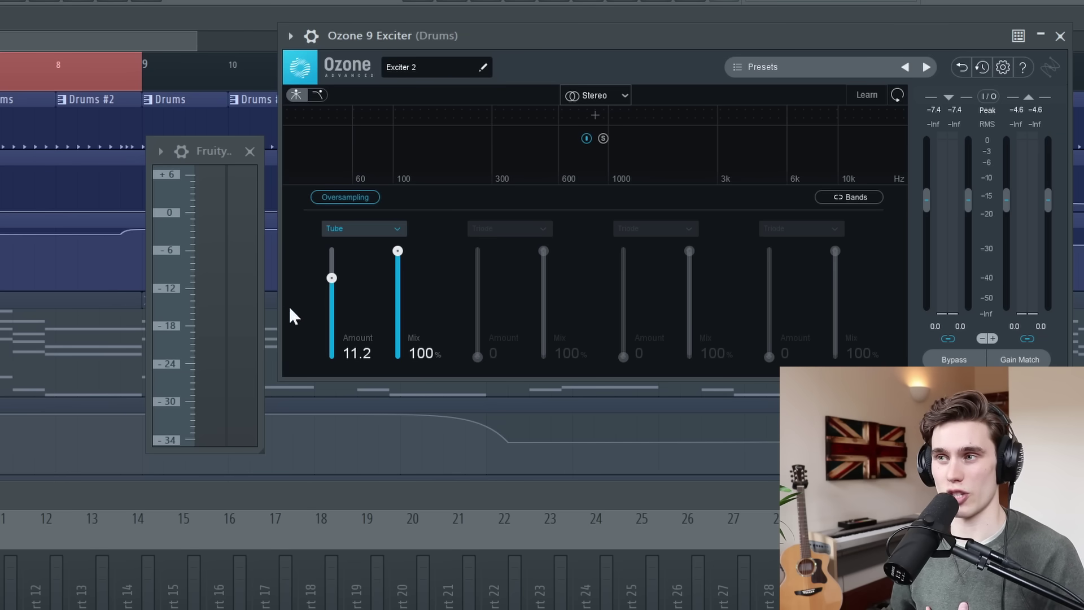
mouse_move(337, 281)
left_mouse_down()
mouse_move(334, 356)
mouse_move(334, 265)
left_mouse_up()
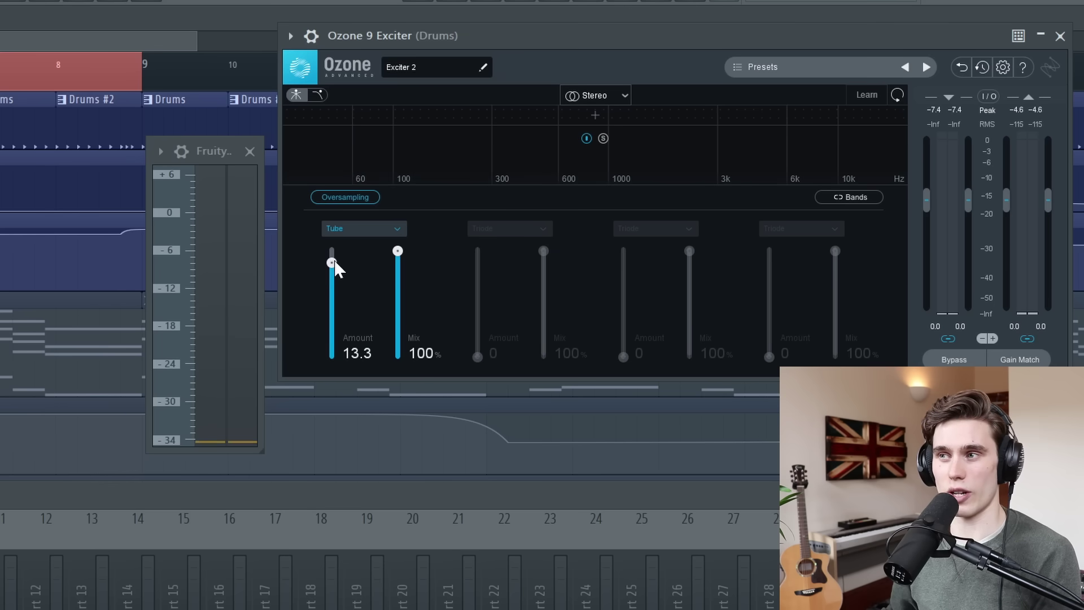
left_click_drag(395, 250, 401, 333)
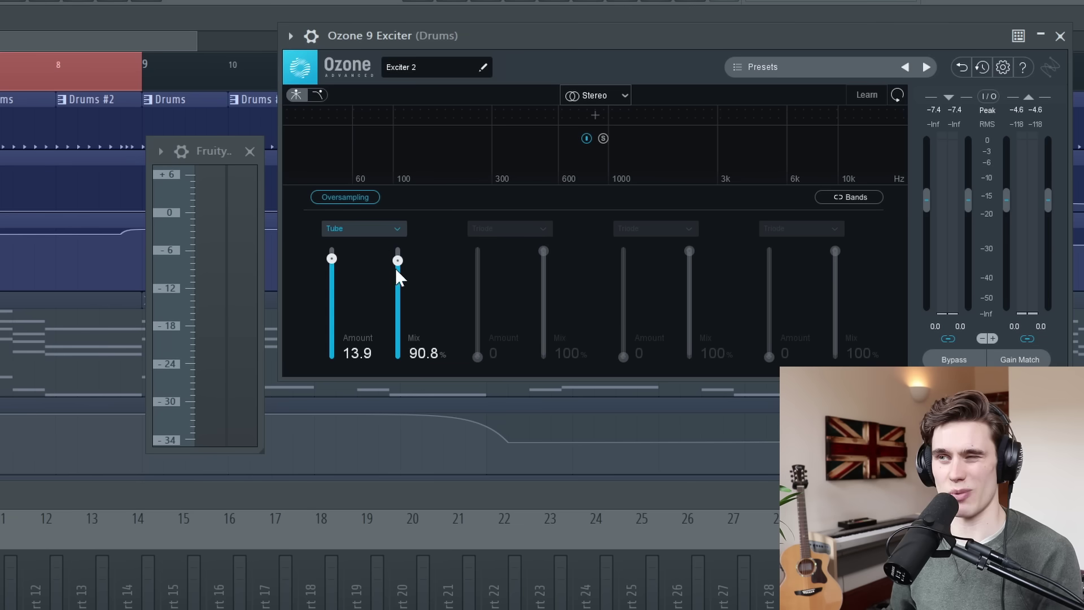
Sweep the Tube Mix and Amount sliders, finishing at Amount 5.7 with Mix 100%
left_click_drag(402, 334, 404, 346)
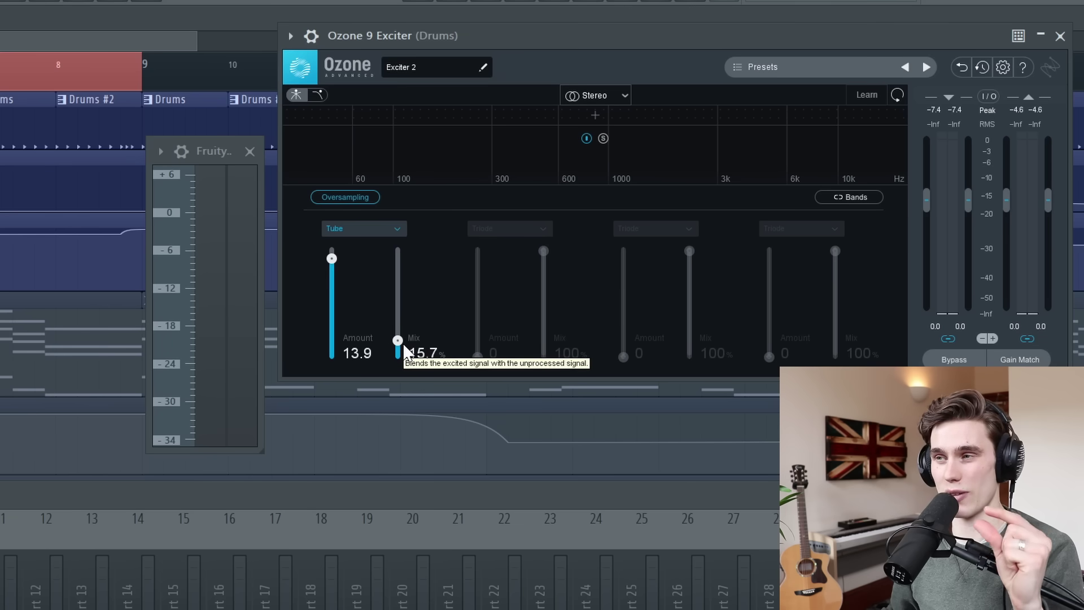
left_click_drag(405, 349, 394, 209)
left_click_drag(346, 337, 402, 344)
left_click_drag(332, 263, 334, 257)
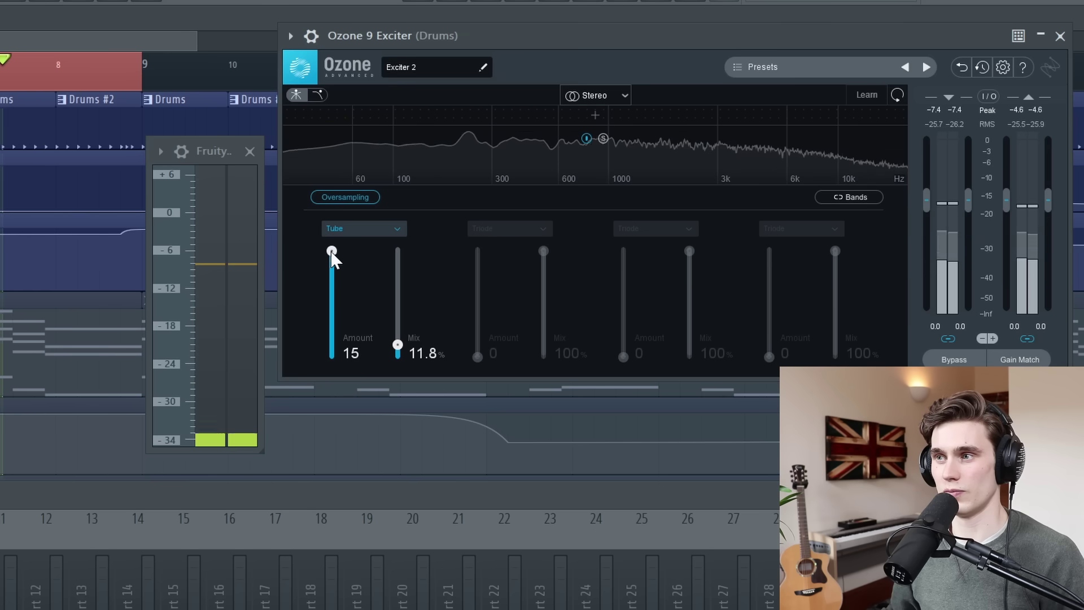
left_click_drag(397, 344, 398, 337)
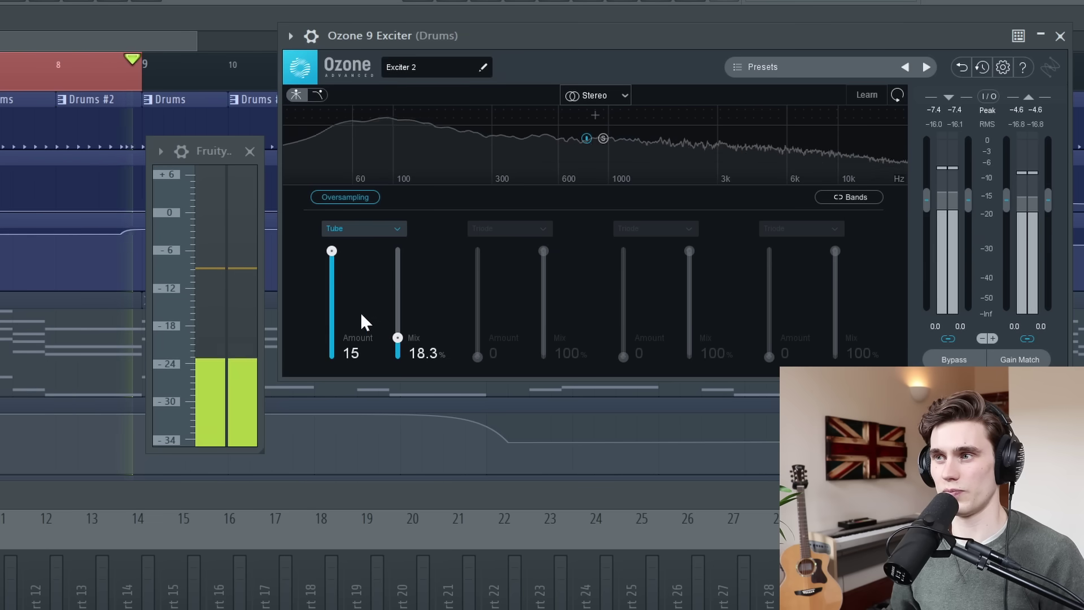
left_click_drag(332, 257, 332, 314)
left_click_drag(412, 338, 382, 284)
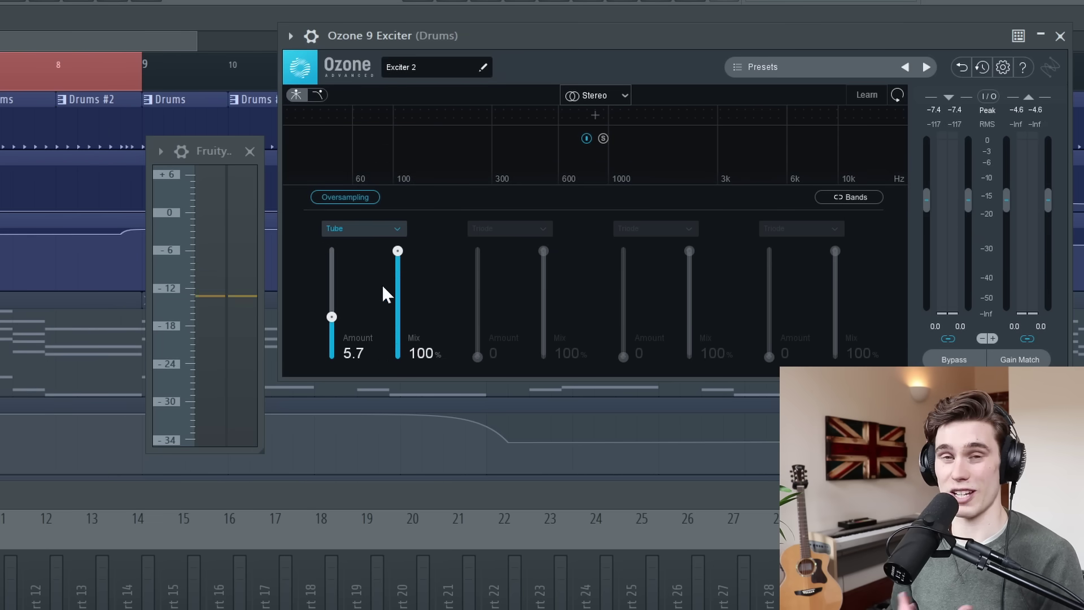
Switch the Drums exciter band to Warm and audition its amount up to about 13.3
left_click(371, 229)
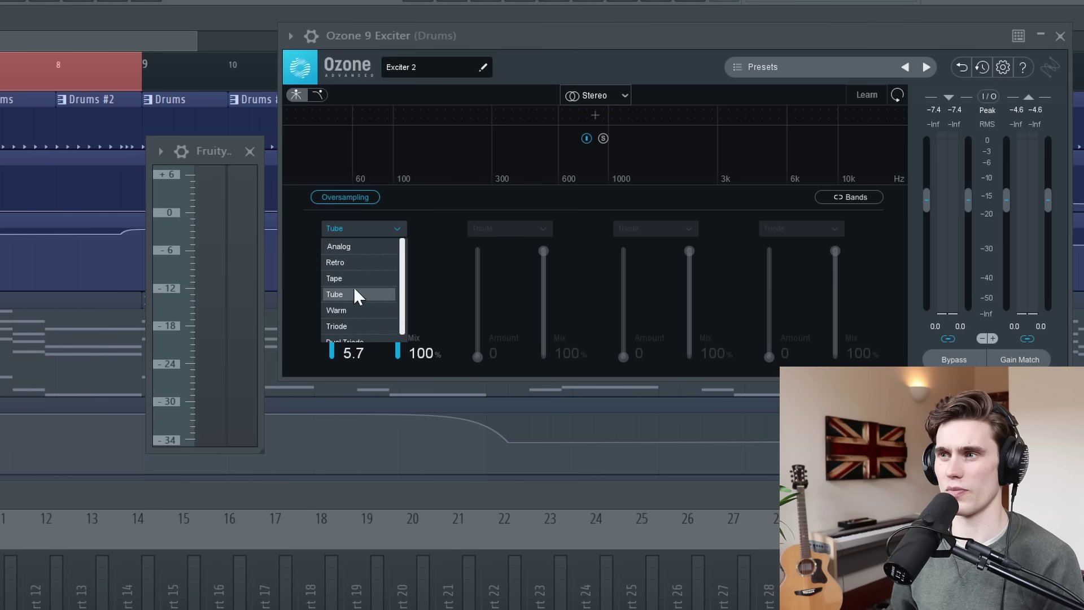
left_click(354, 311)
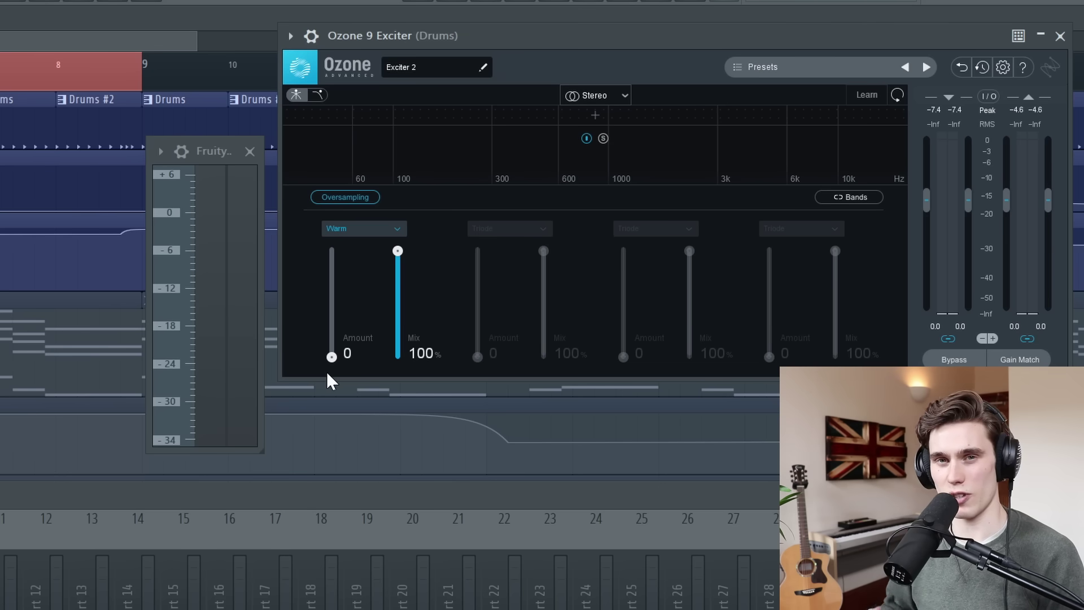
key("space")
left_click_drag(332, 357, 334, 273)
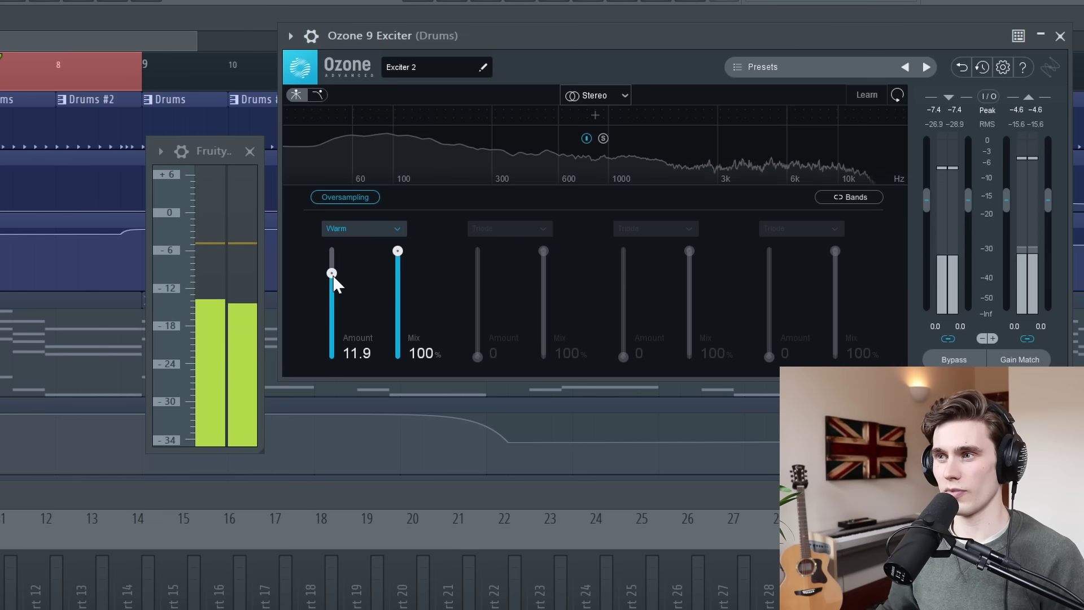
key("space")
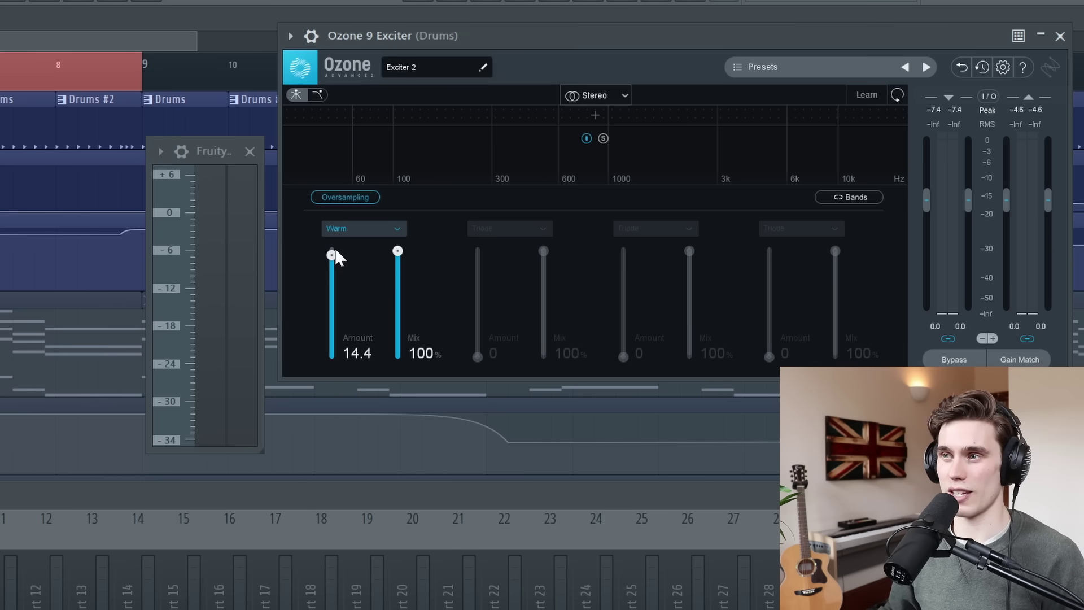
left_click_drag(340, 353, 341, 327)
key("space")
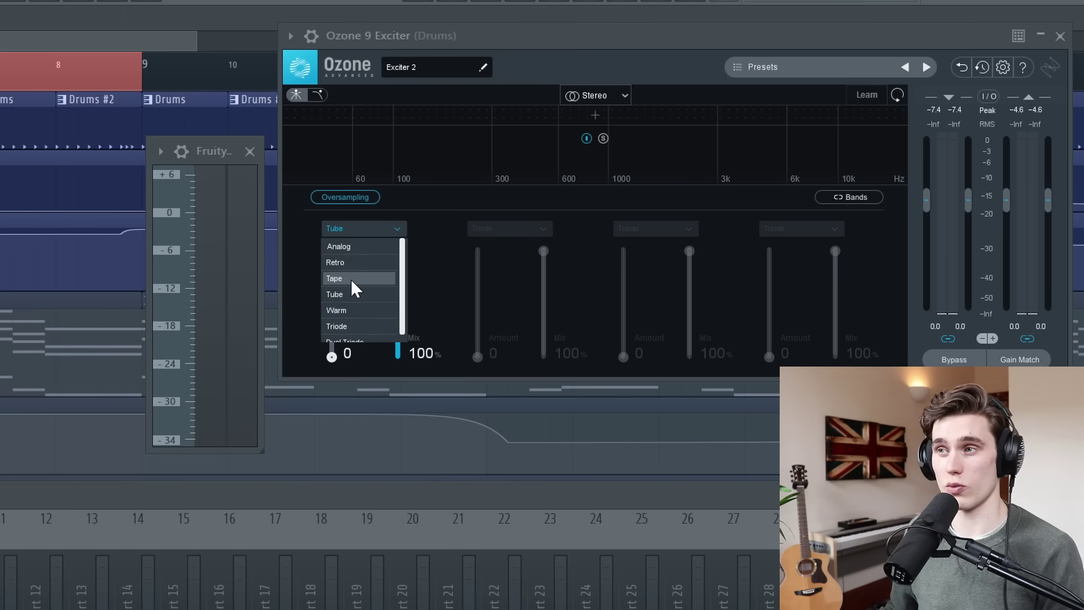
Switch the band to Tape mode, sweep its Amount while the drums play, ending at 0
left_click(351, 279)
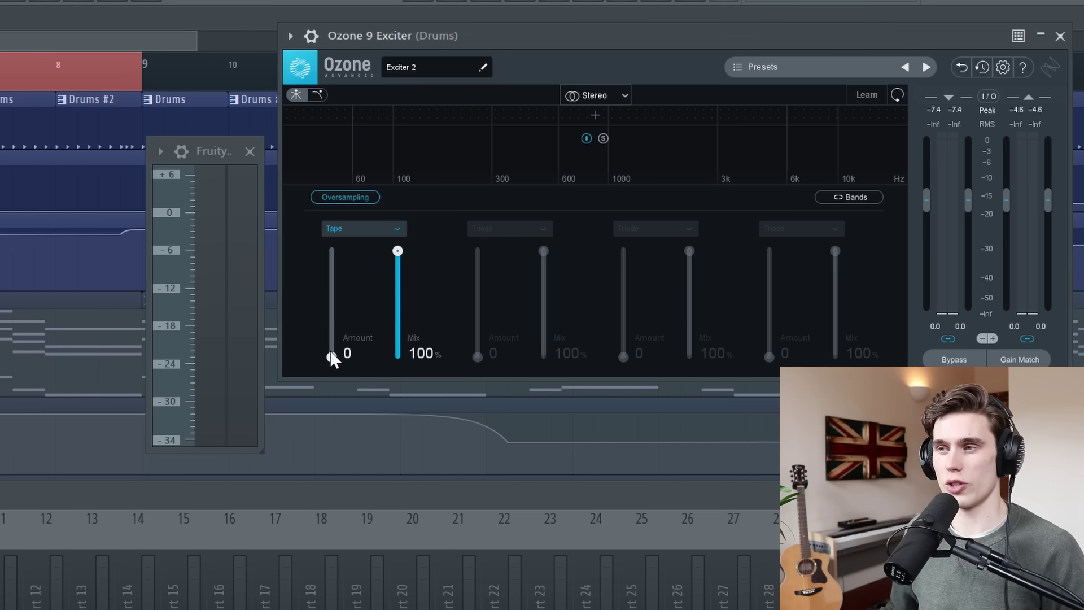
left_click_drag(333, 314, 333, 301)
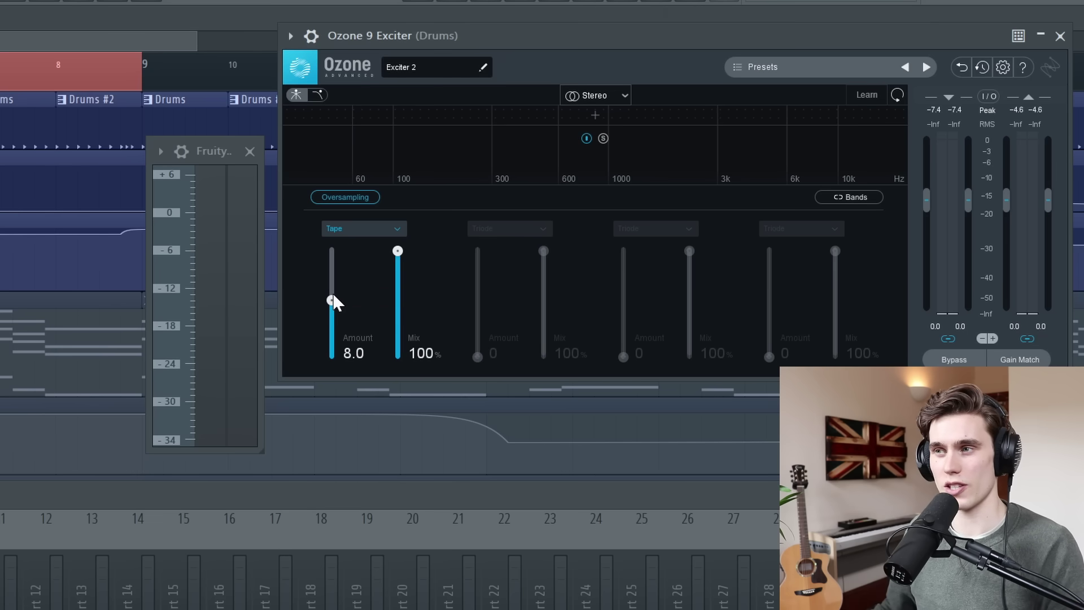
left_click_drag(333, 299, 335, 355)
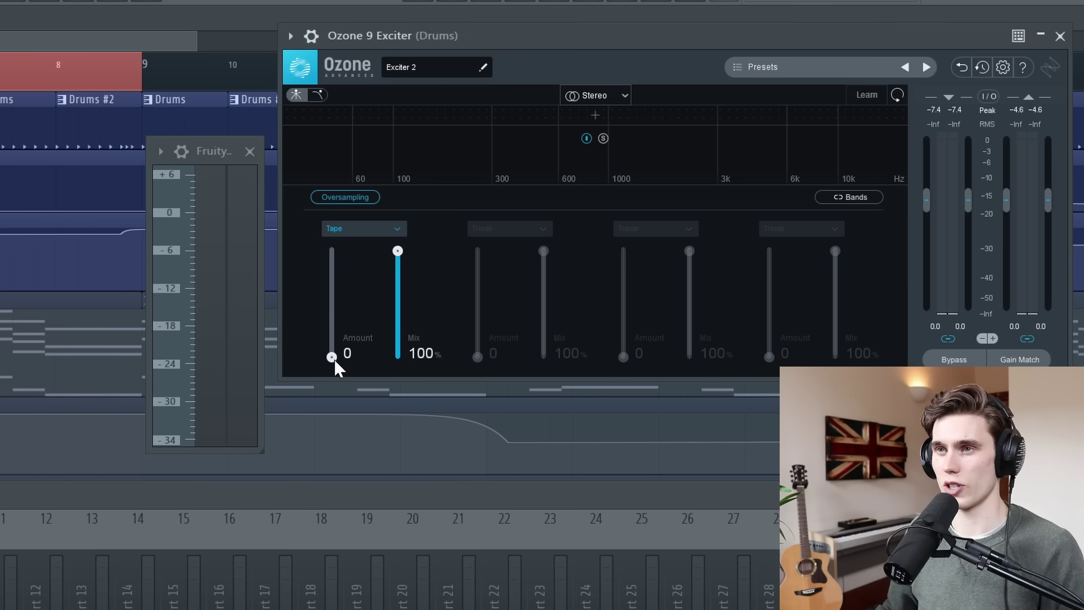
key("space")
left_click_drag(331, 357, 335, 306)
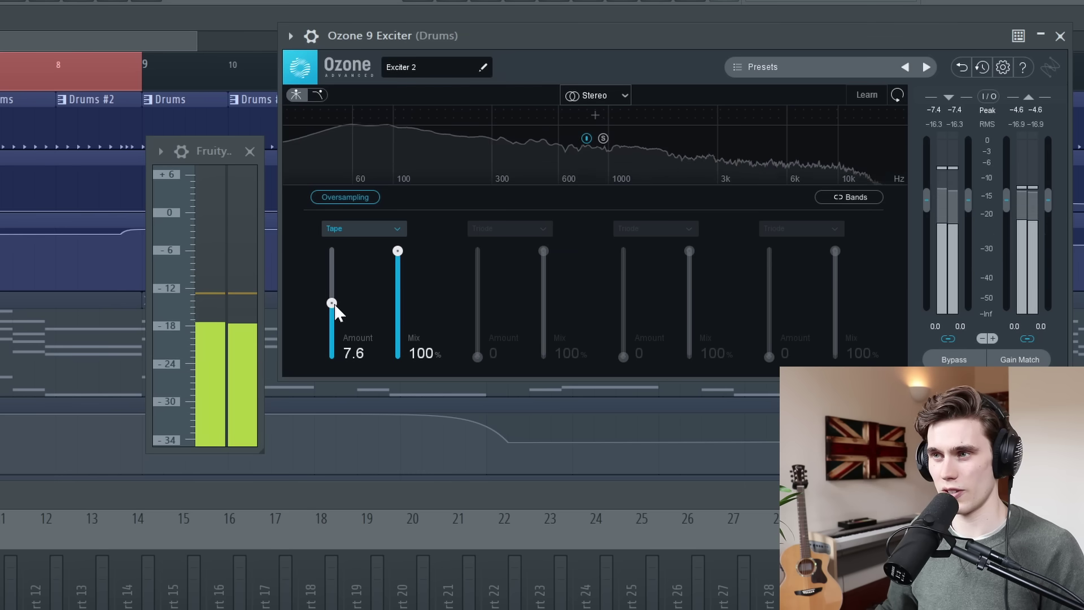
left_click_drag(334, 307, 331, 361)
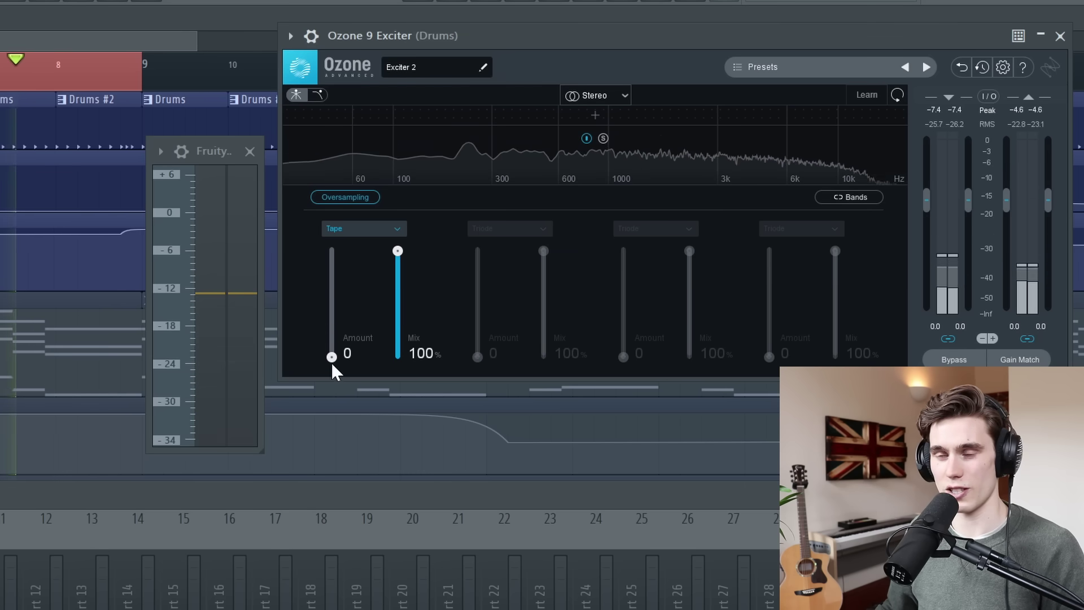
Stop playback and pick Tube from the exciter band's saturation mode list
key("space")
left_click(361, 229)
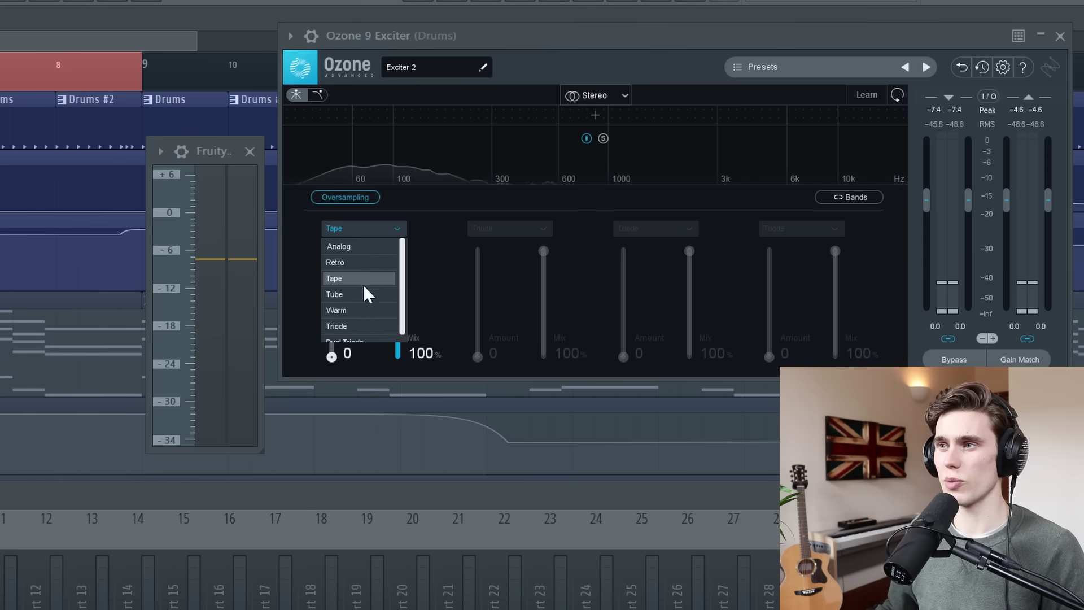
left_click(345, 296)
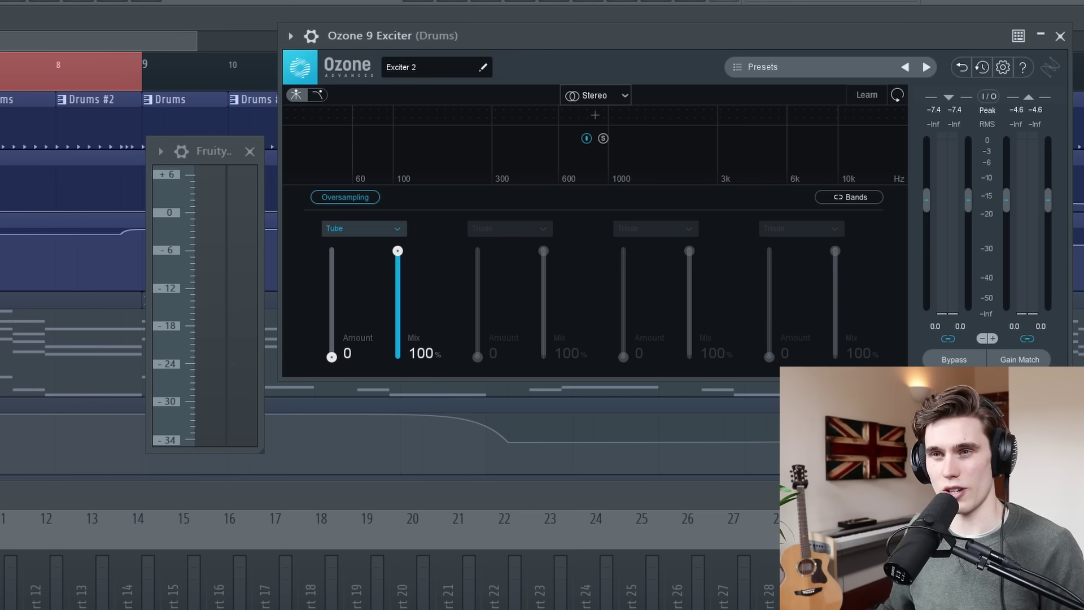
Raise the Drums' Tube Amount to 8.4 while the loop plays, then stop playback
left_click(120, 233)
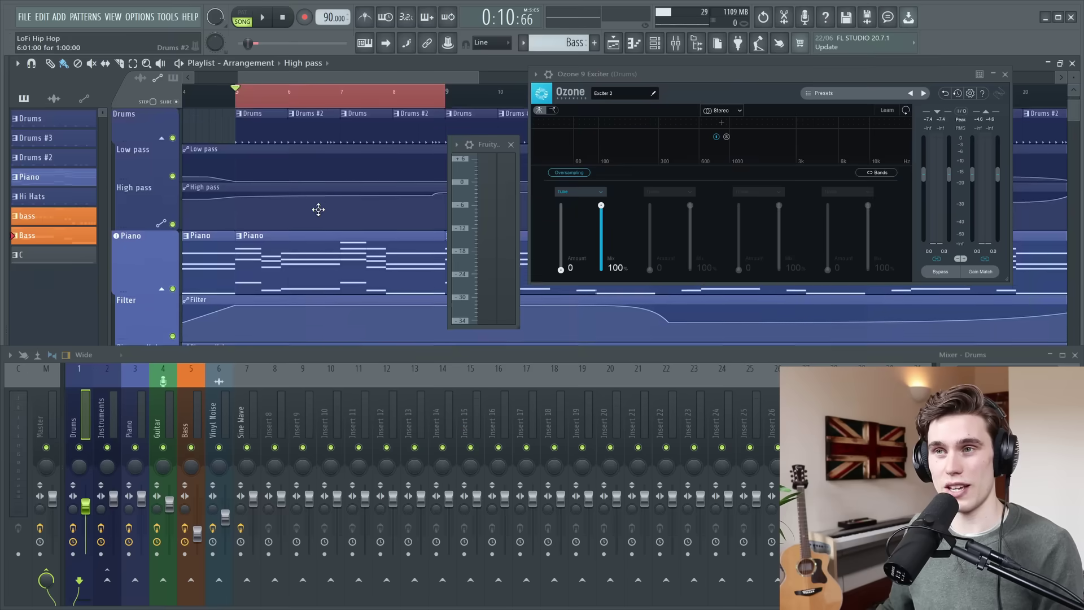
scroll(318, 210, "up", 1)
mouse_move(561, 269)
left_mouse_down()
mouse_move(567, 211)
mouse_move(570, 276)
left_mouse_up()
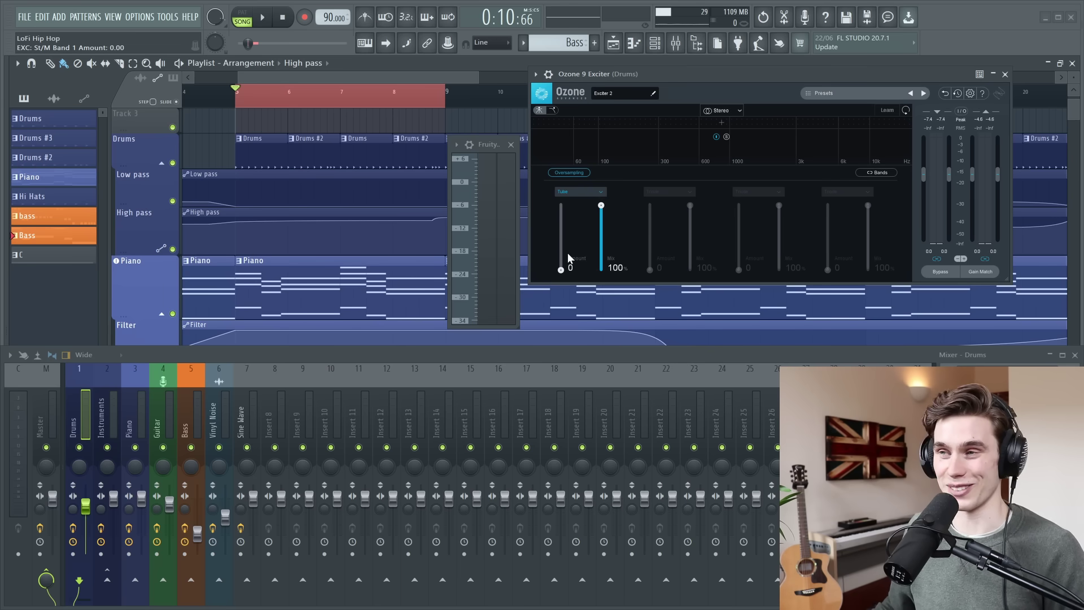
key("space")
left_click_drag(562, 271, 562, 238)
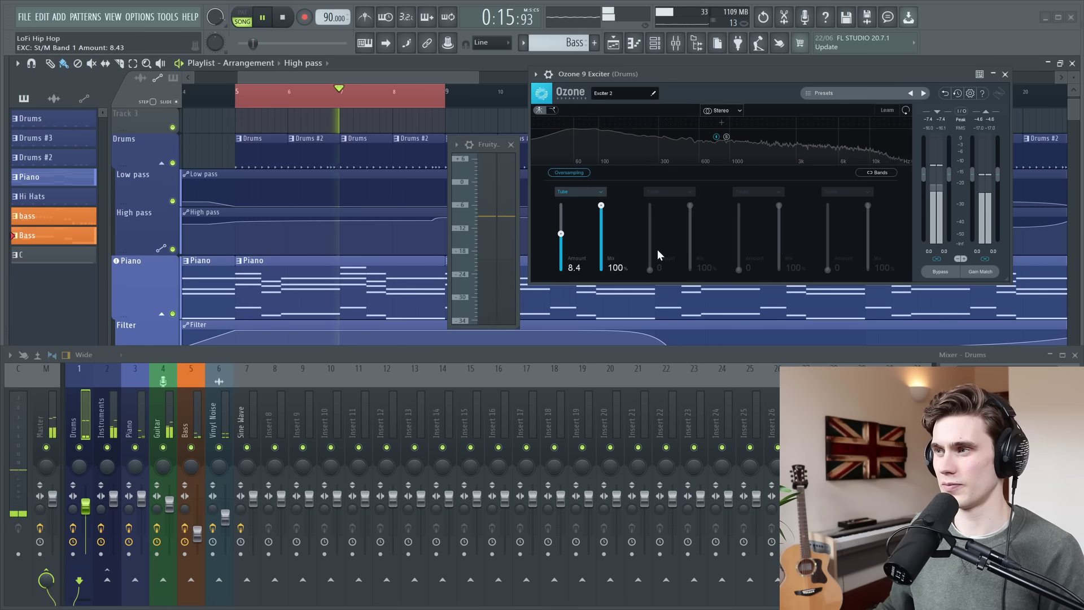
key("space")
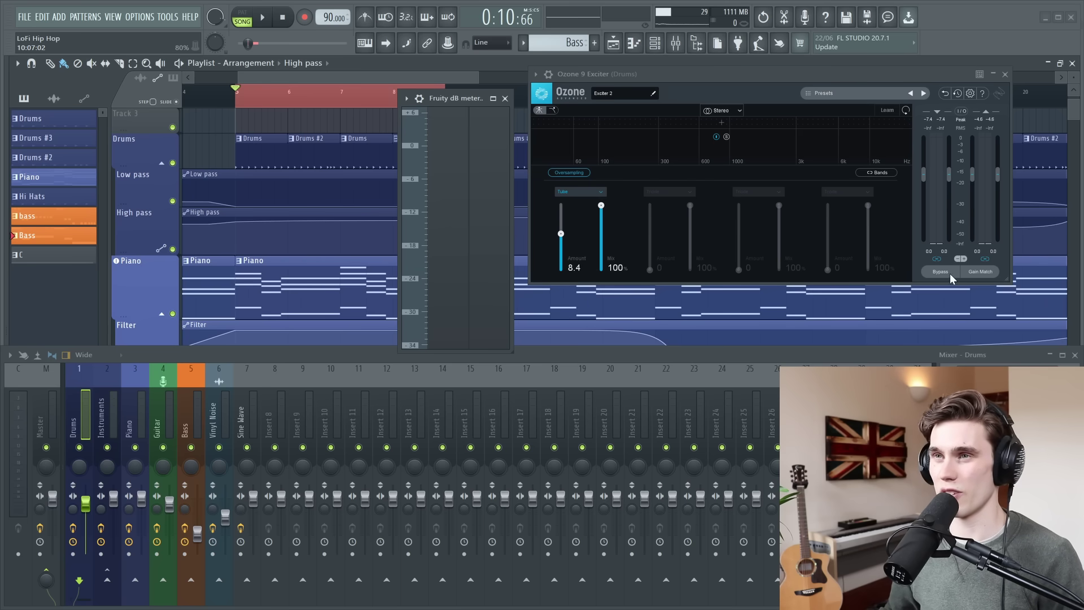
Play the loop and toggle Ozone's Bypass on, off, on to compare dry and saturated drums
left_click(271, 24)
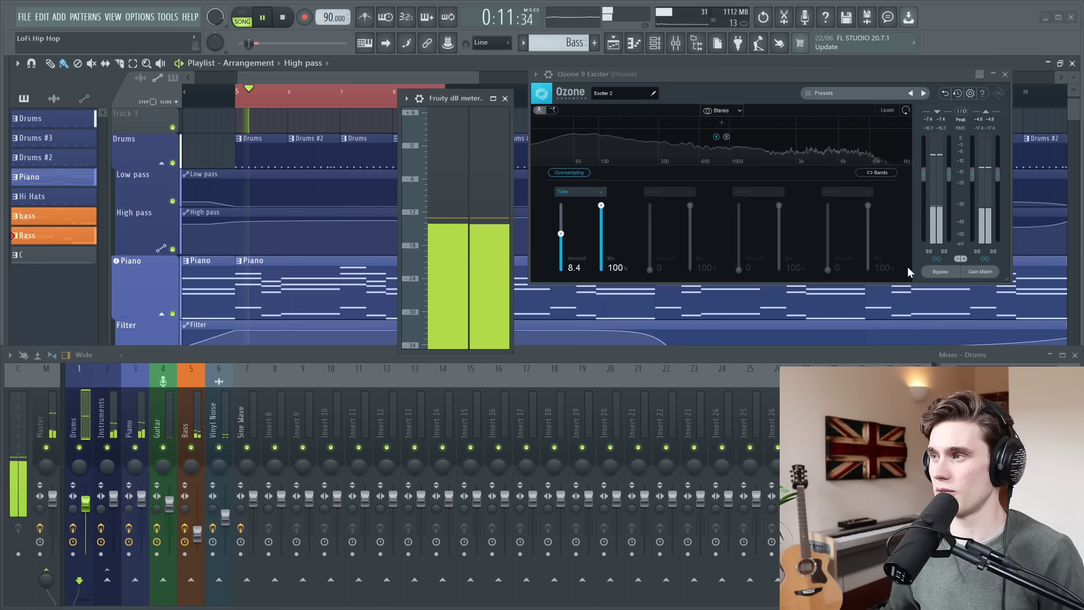
left_click(944, 272)
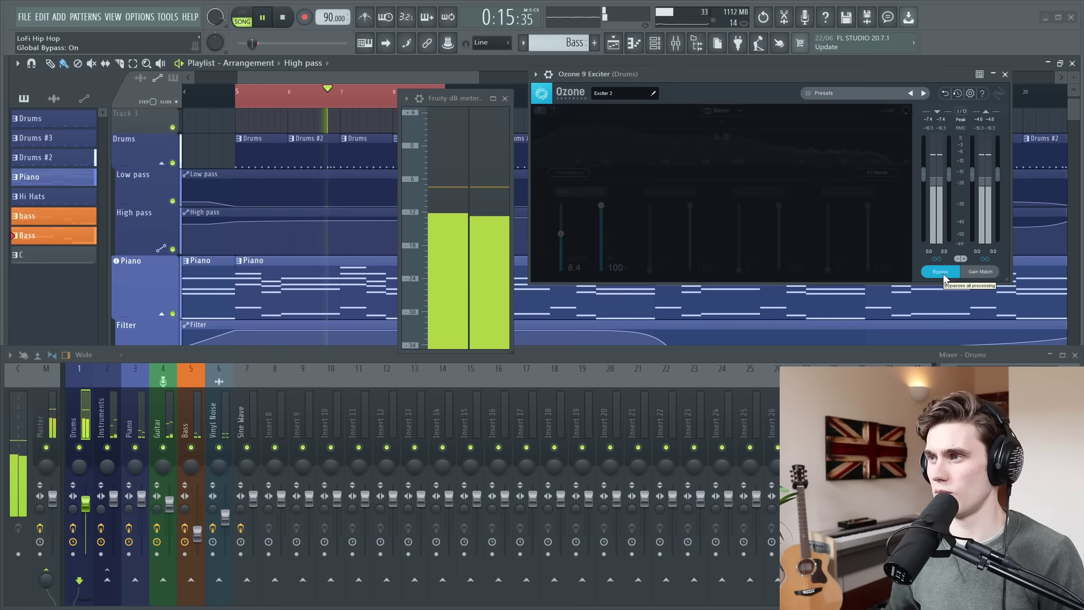
left_click(940, 272)
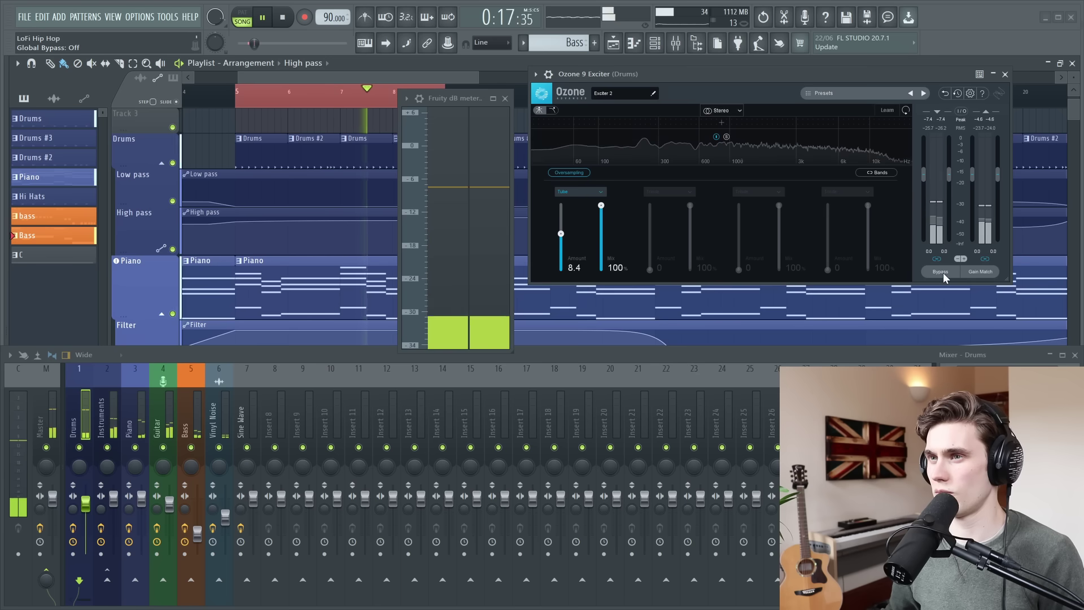
left_click(941, 271)
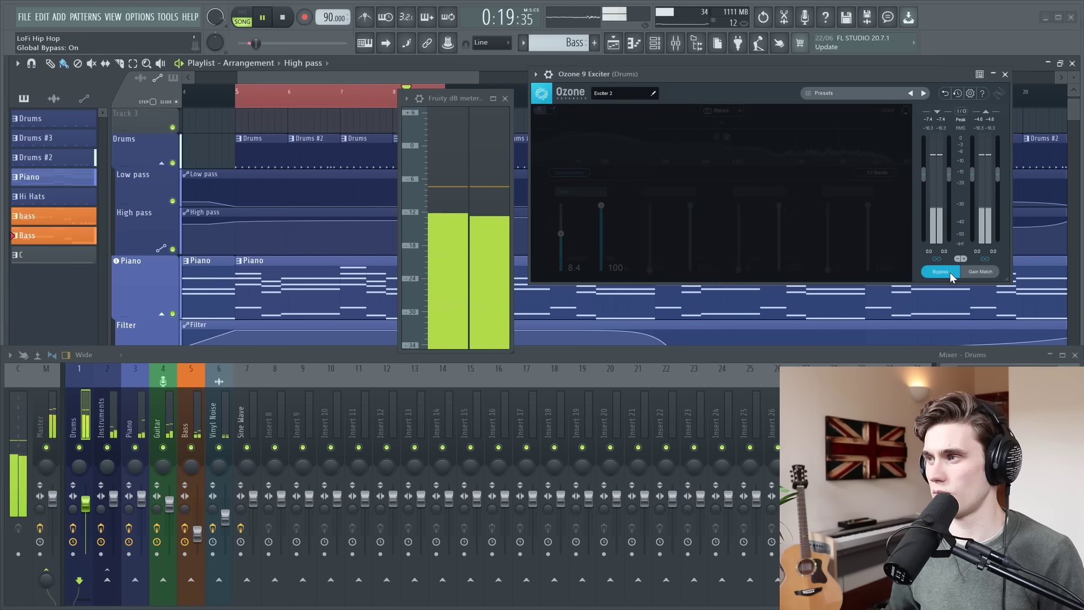
key("space")
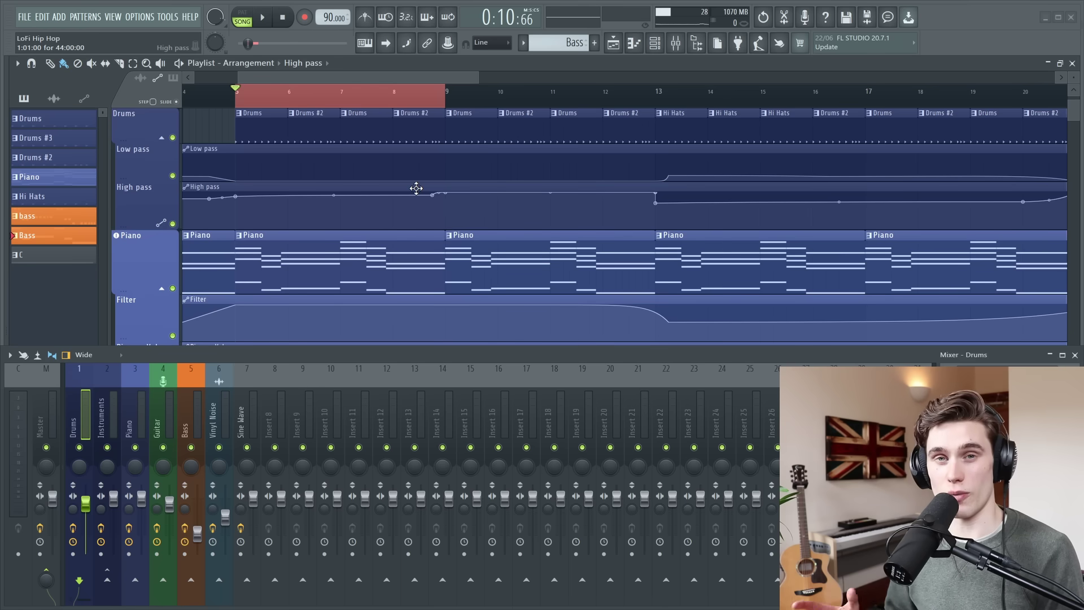
Scroll the playlist down to reveal the Guitar, Guitar - Volume and bass tracks
scroll(415, 181, "down", 2)
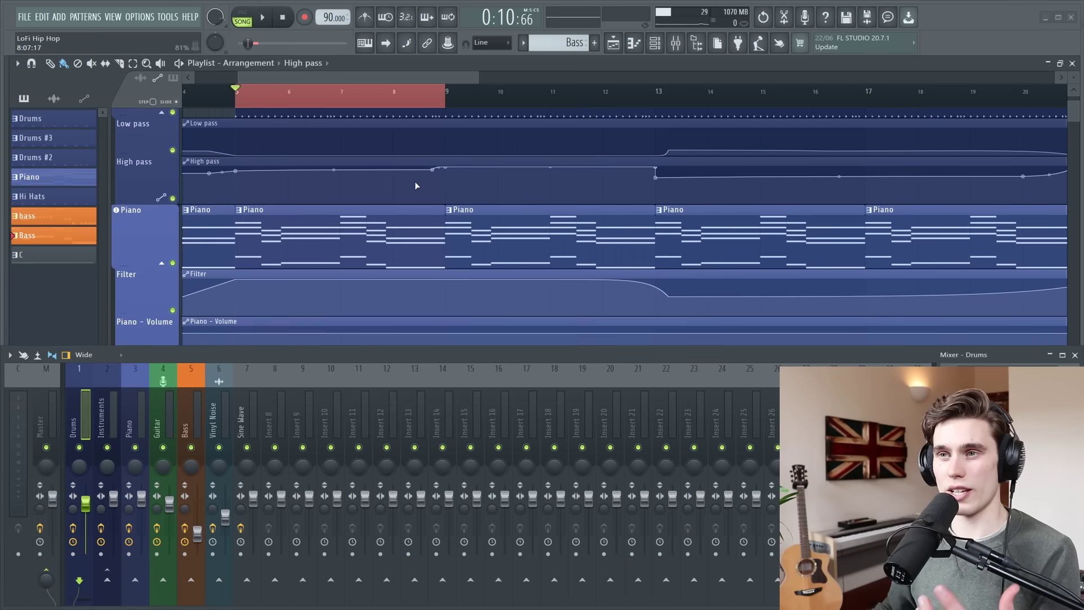
scroll(415, 181, "up", 4)
scroll(424, 189, "down", 3)
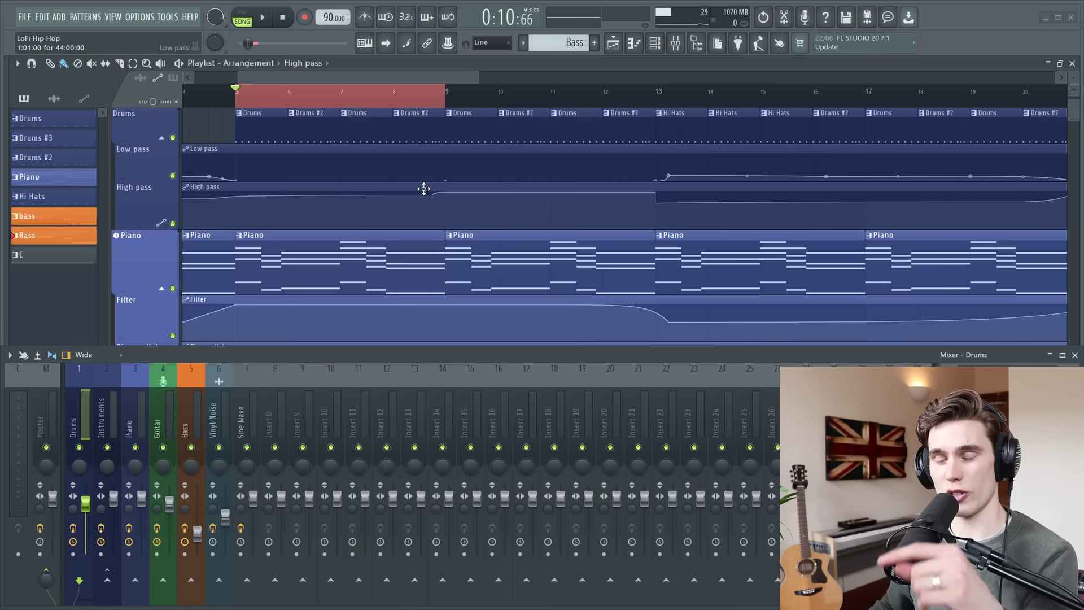
scroll(424, 189, "down", 1)
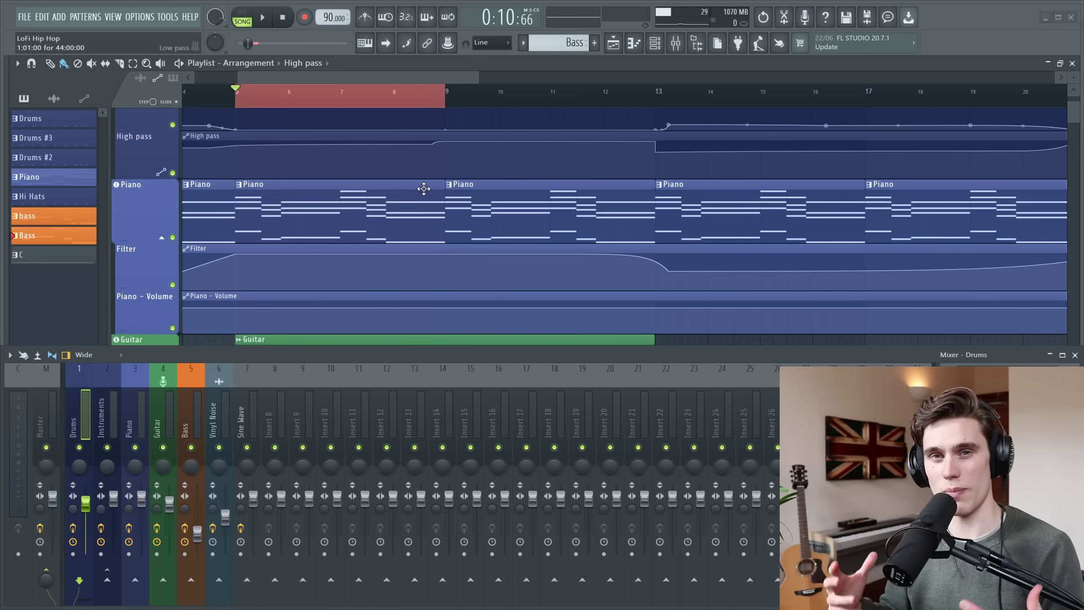
scroll(424, 188, "down", 5)
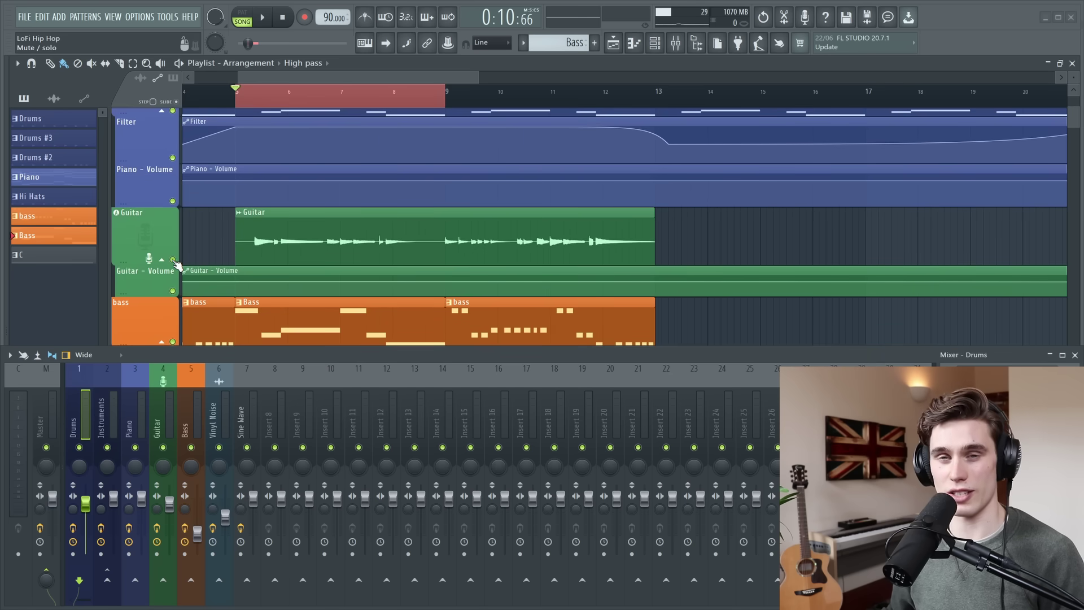
Set the song position just after bar 5 on the playlist ruler
left_click(242, 101)
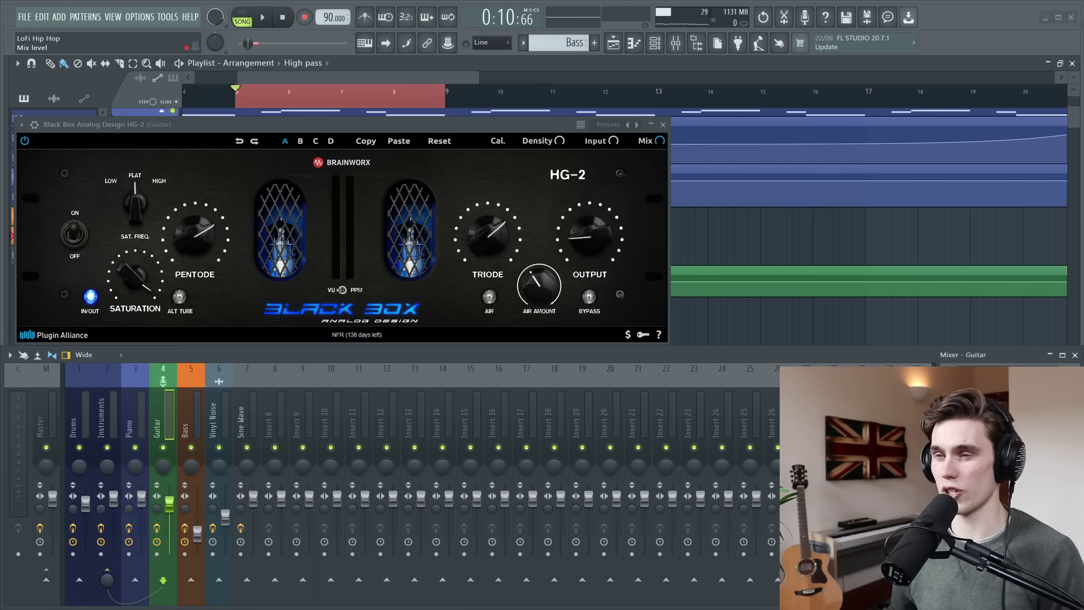
key("space")
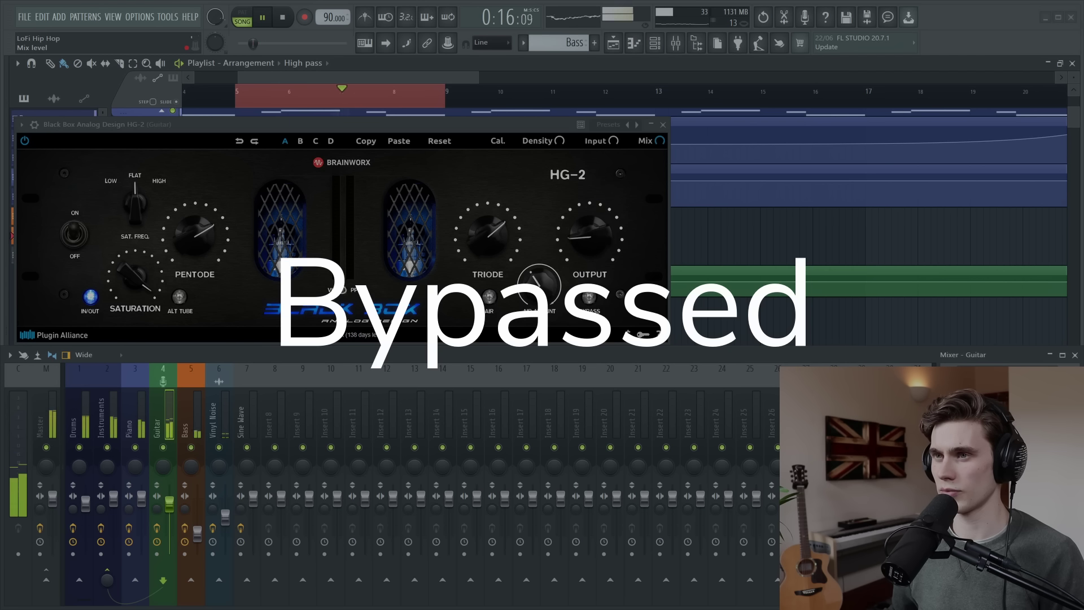
key("space")
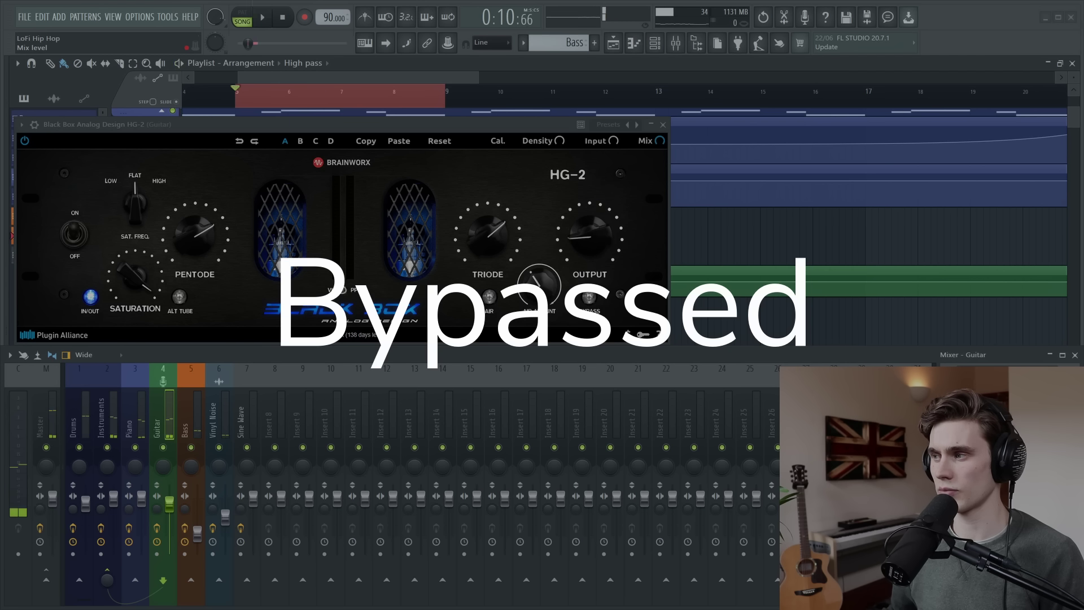
key("space")
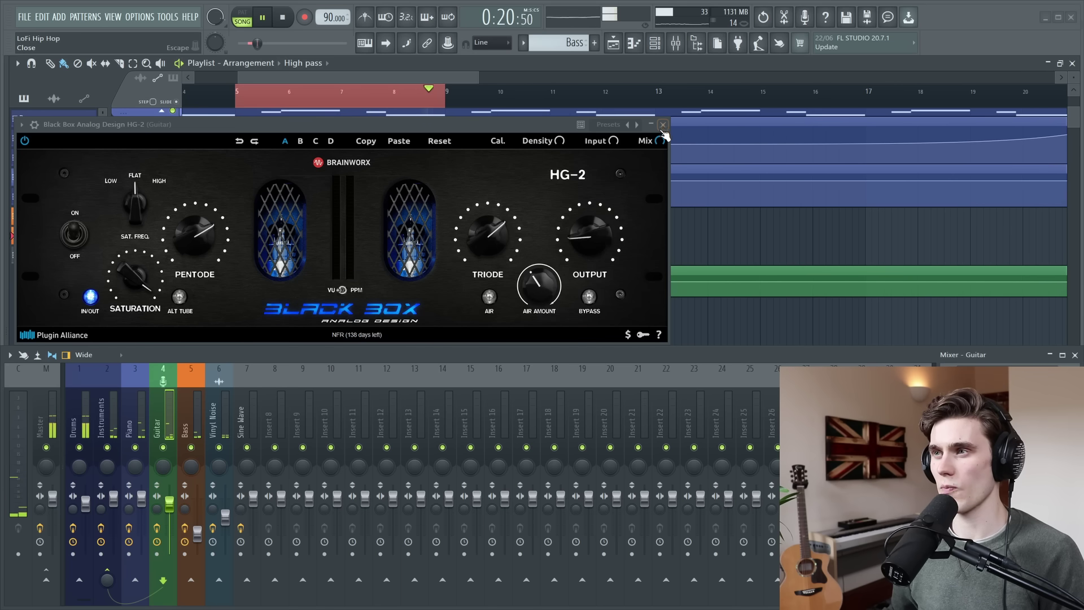
key("space")
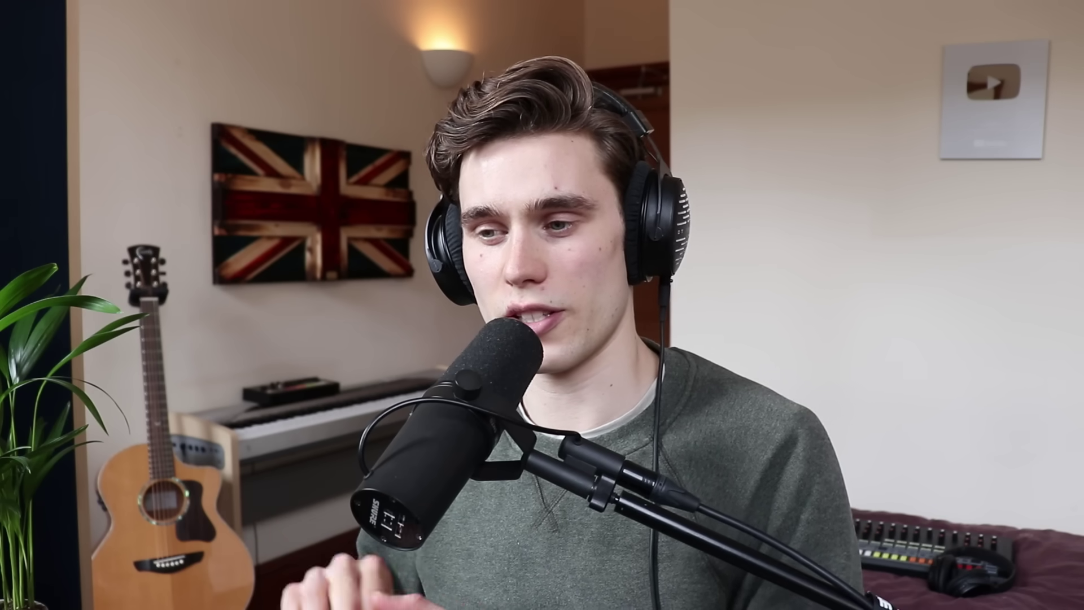